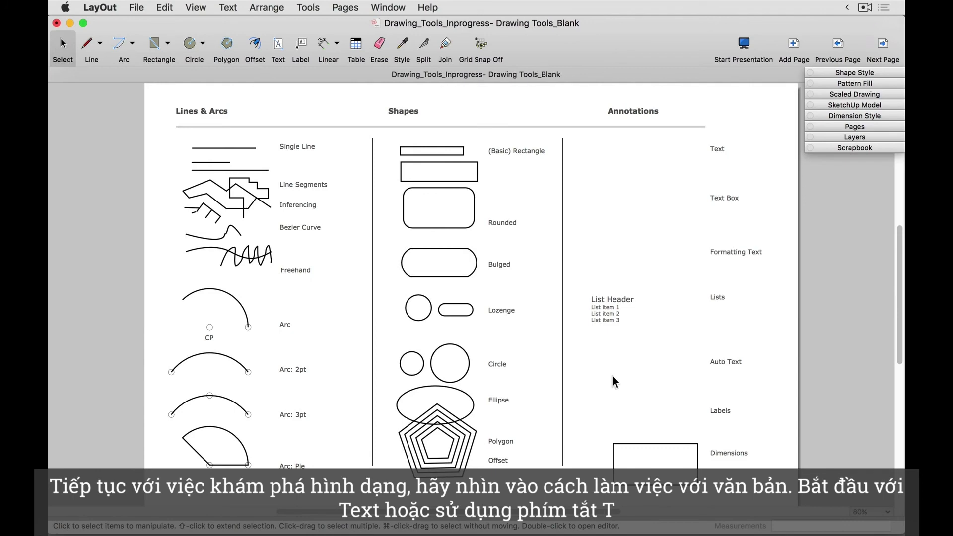
- Zoom into the Annotations column and type 'Text goes here.' beside the Text label
{"action": "scroll", "coordinate": [691, 153], "scroll_direction": "up", "scroll_amount": 5}
{"action": "middle_click_drag", "start_coordinate": [693, 156], "coordinate": [525, 213]}
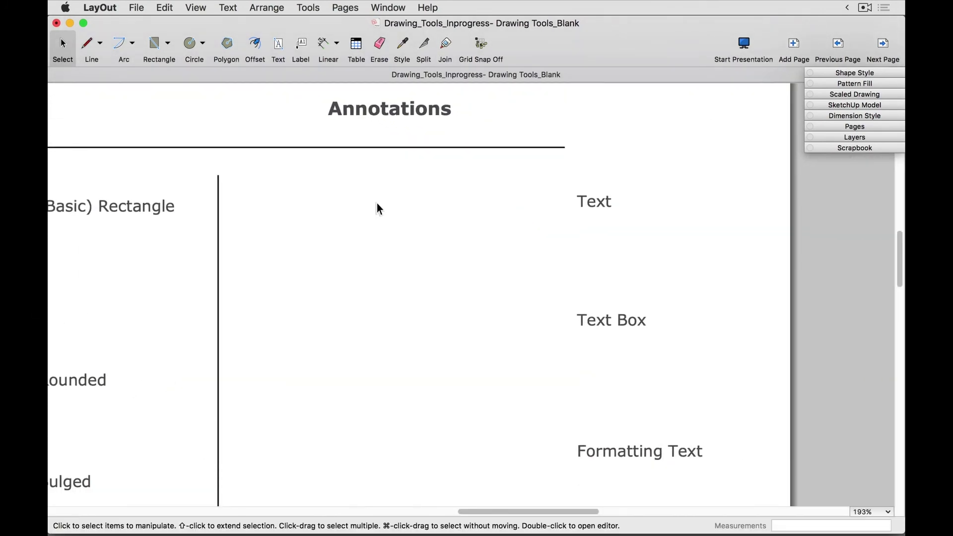
{"action": "left_click", "coordinate": [277, 50]}
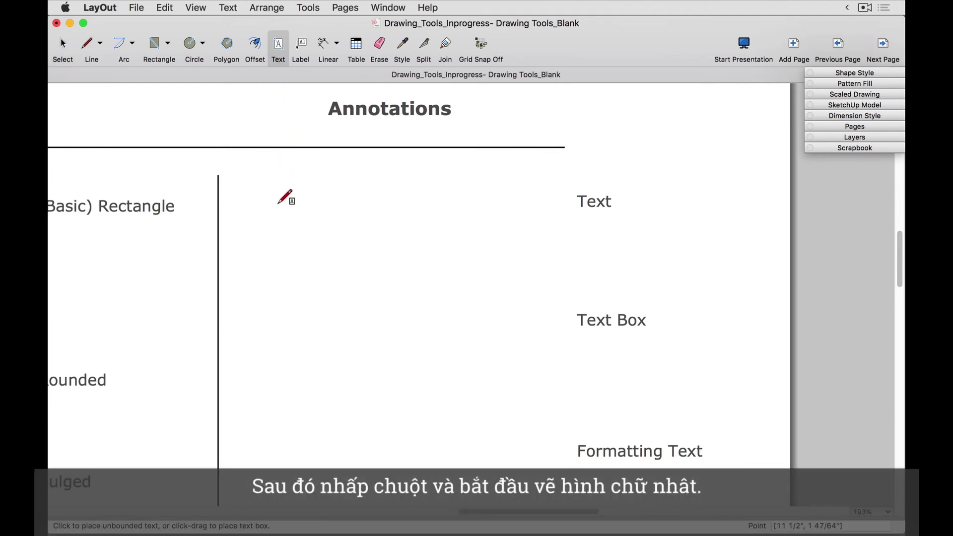
{"action": "left_click", "coordinate": [277, 203]}
{"action": "type", "text": "Tex"}
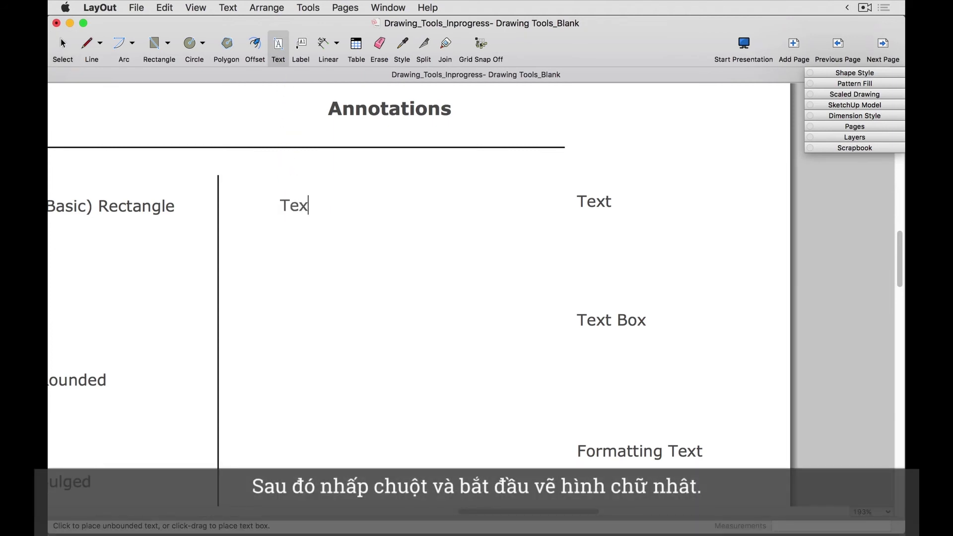
{"action": "type", "text": "t goes here"}
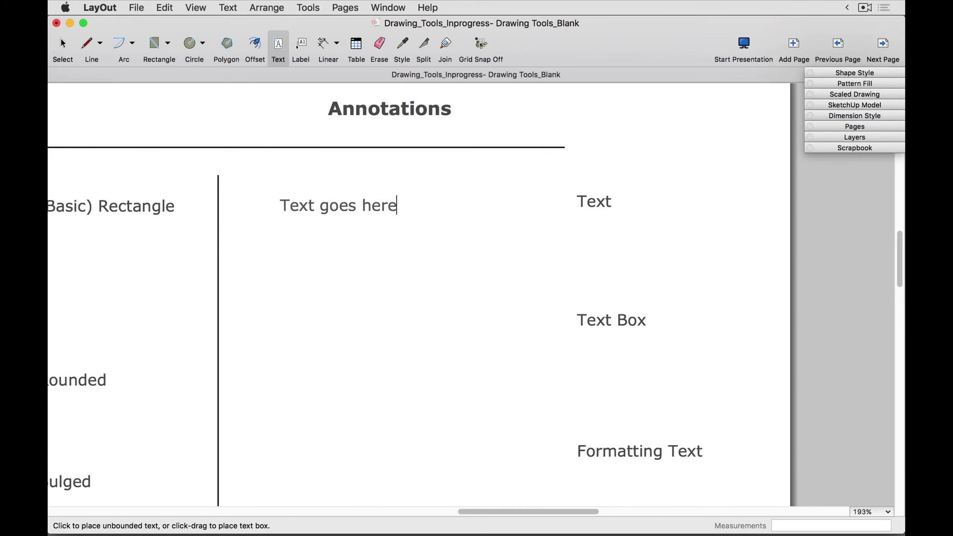
{"action": "type", "text": "."}
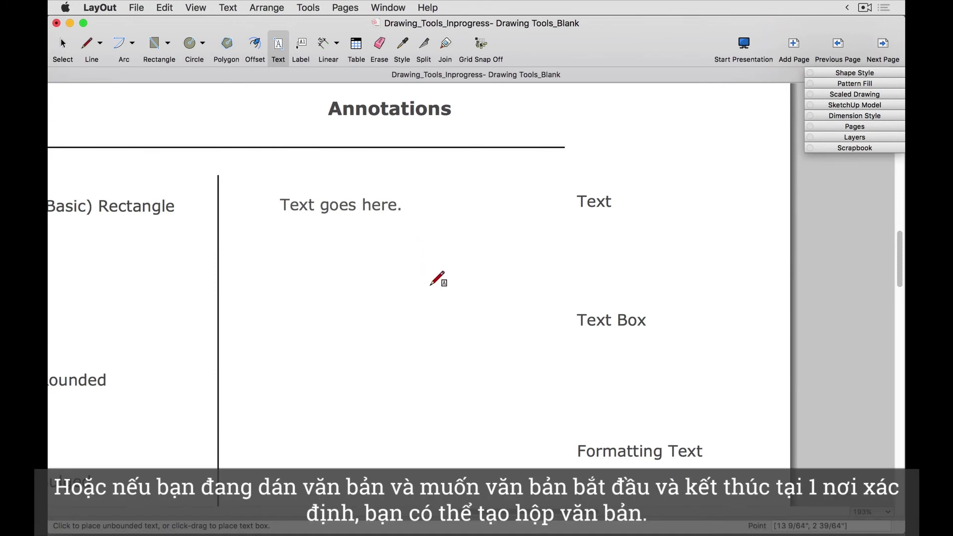
{"action": "scroll", "coordinate": [427, 270], "scroll_direction": "down", "scroll_amount": 4}
- Draw a text box beside the Text Box label and paste the Lorem ipsum paragraph into it
{"action": "left_click_drag", "start_coordinate": [292, 181], "coordinate": [544, 293]}
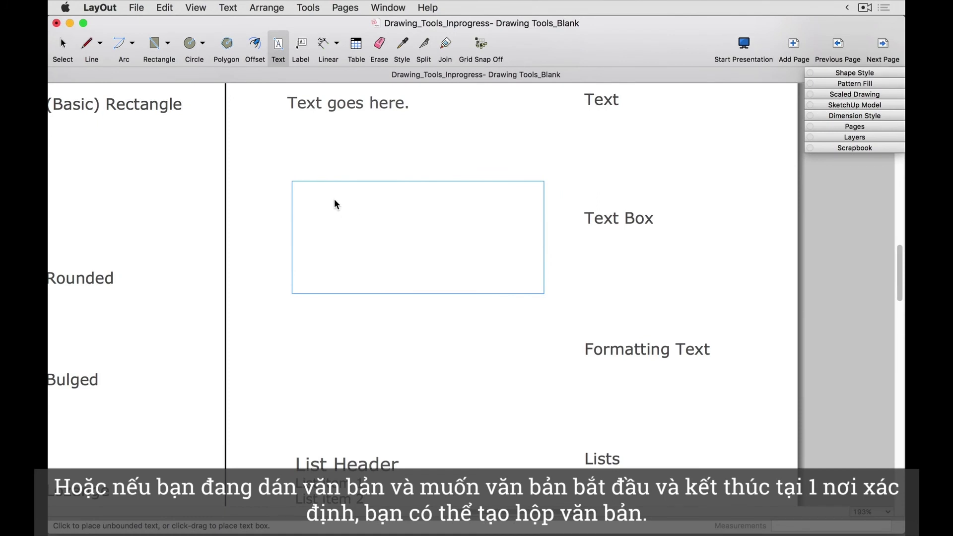
{"action": "left_click", "coordinate": [170, 6]}
{"action": "left_click", "coordinate": [182, 83]}
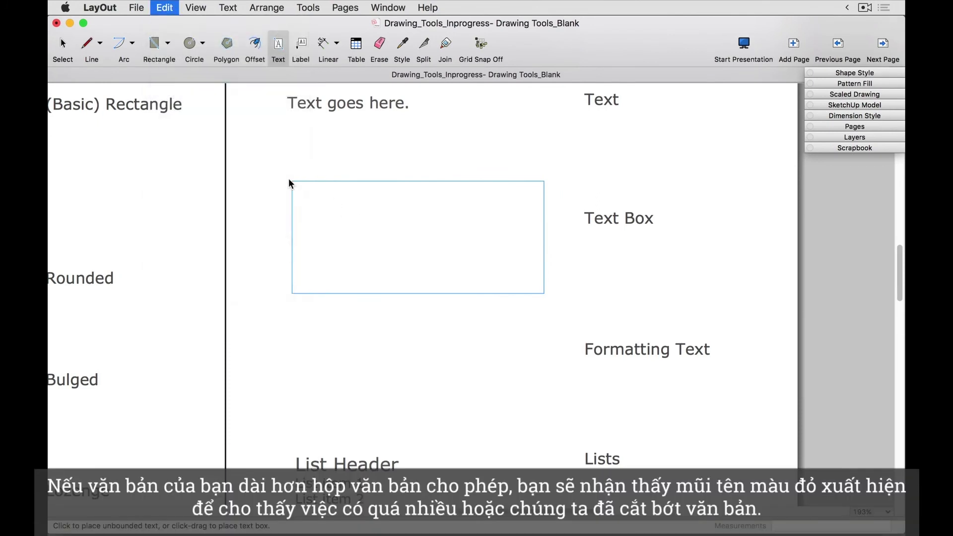
{"action": "left_click", "coordinate": [606, 287]}
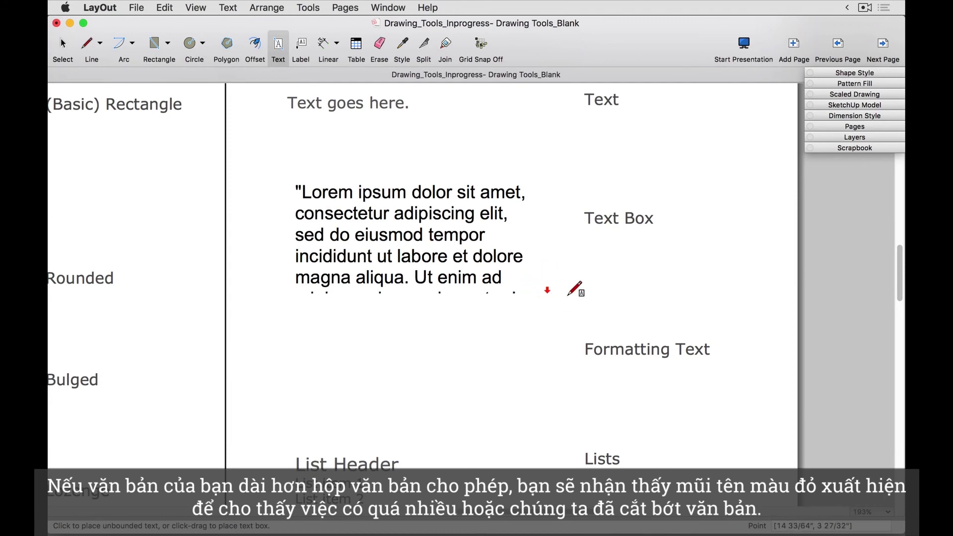
{"action": "key", "text": "space"}
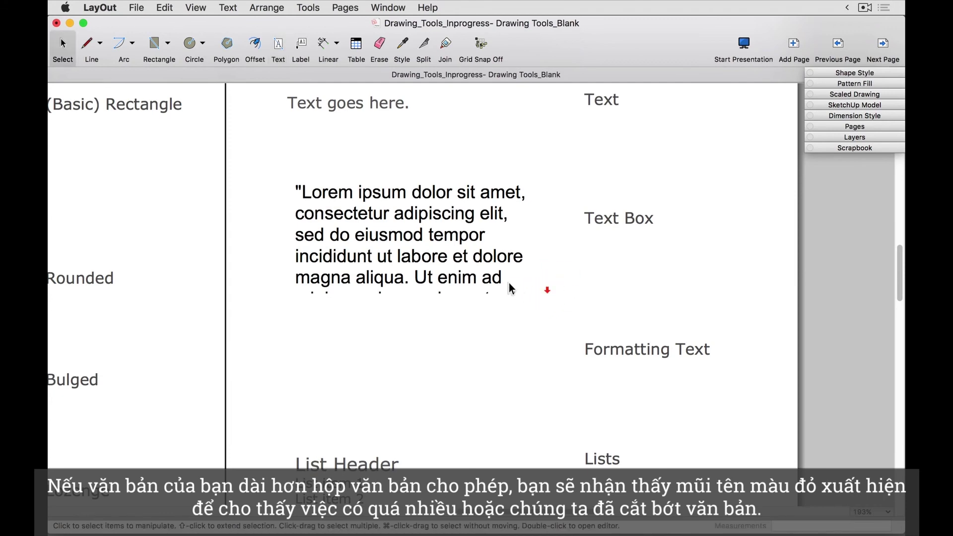
- Drag the Lorem ipsum box's corner larger, then apply Size to Fit to it
{"action": "left_click", "coordinate": [509, 284]}
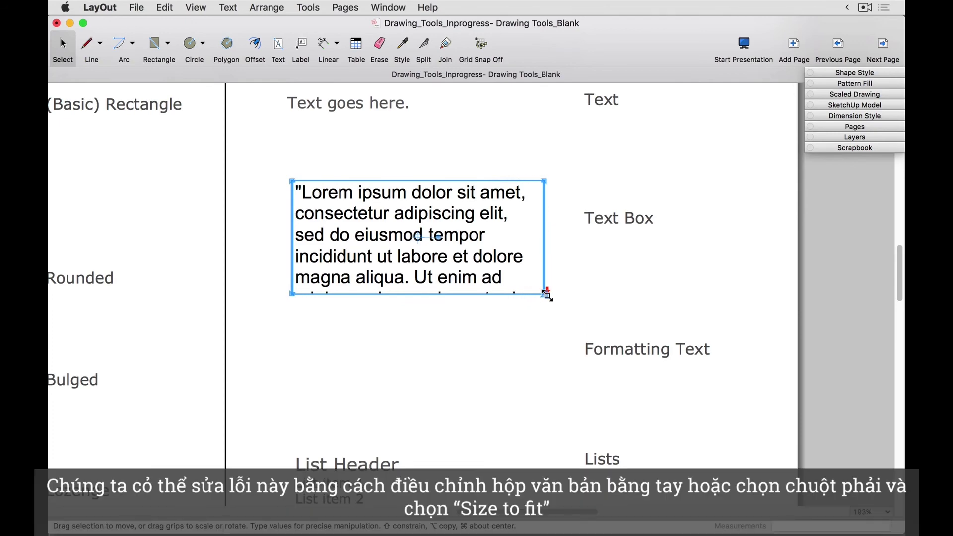
{"action": "left_click_drag", "start_coordinate": [545, 294], "coordinate": [561, 282]}
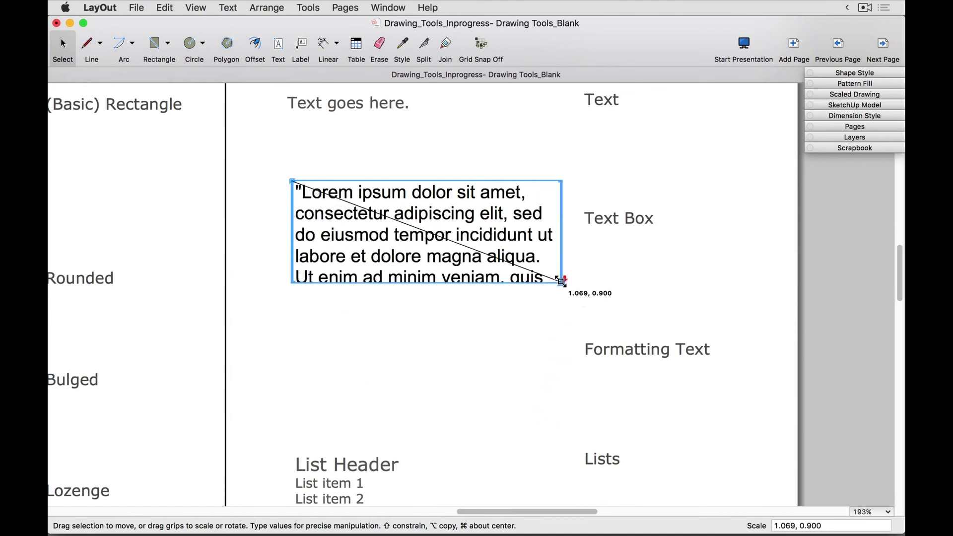
{"action": "left_click", "coordinate": [616, 306]}
{"action": "left_click", "coordinate": [479, 258]}
{"action": "right_click", "coordinate": [479, 259]}
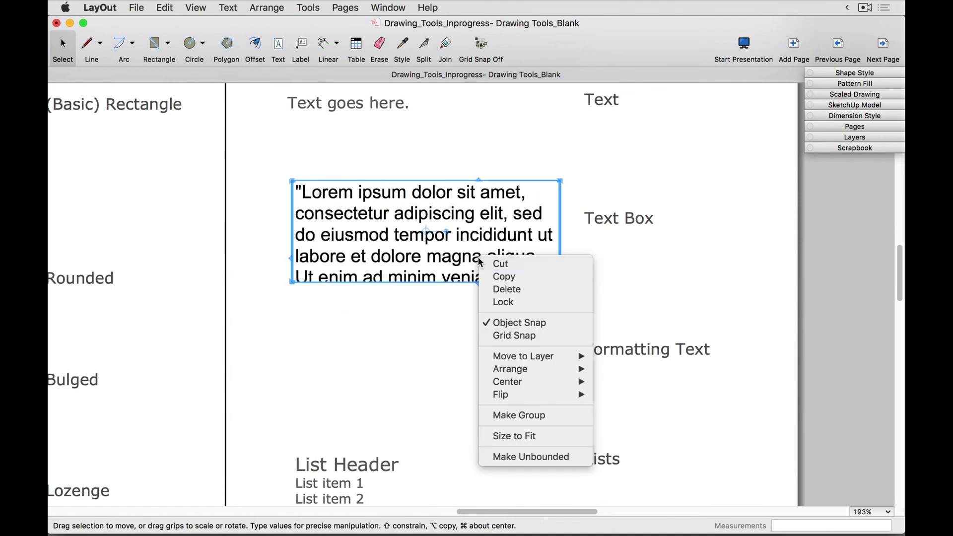
{"action": "left_click", "coordinate": [516, 436]}
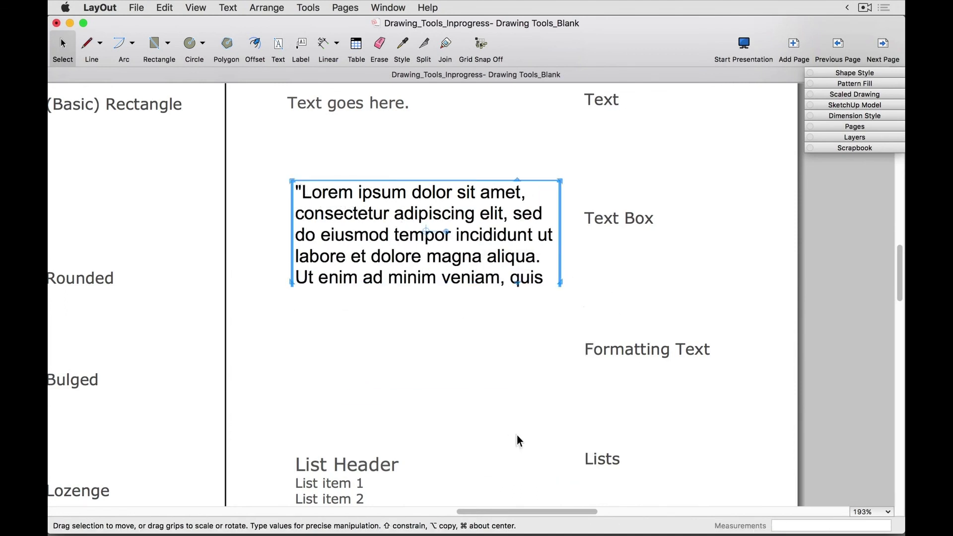
{"action": "left_click", "coordinate": [603, 296]}
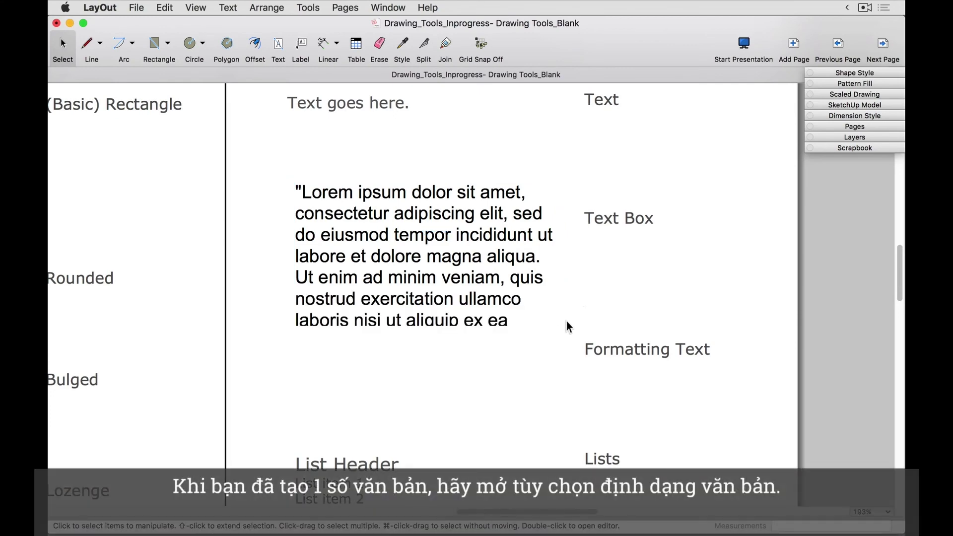
- Open the Fonts panel with Cmd+T and move it clear of the Lorem ipsum paragraph
{"action": "scroll", "coordinate": [548, 338], "scroll_direction": "down", "scroll_amount": 3}
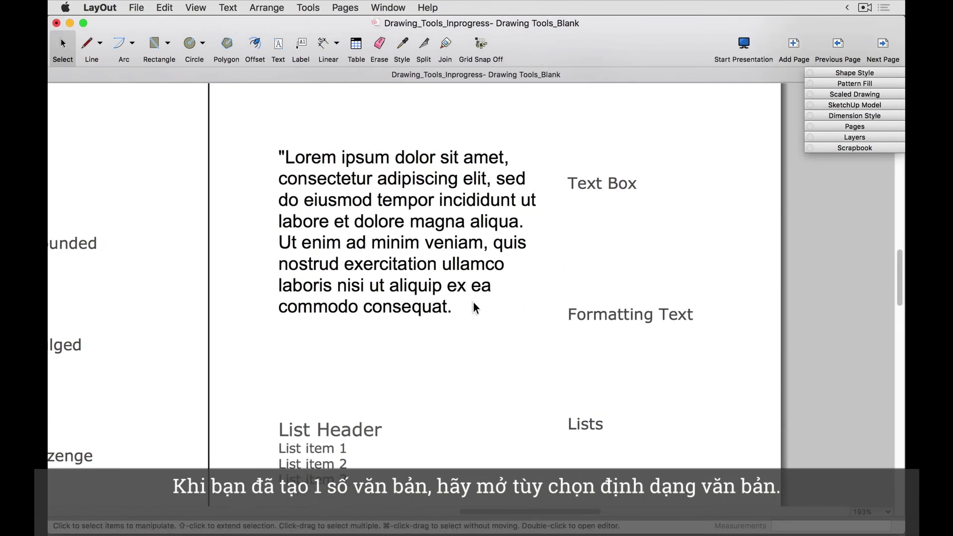
{"action": "middle_click_drag", "start_coordinate": [481, 297], "coordinate": [464, 303]}
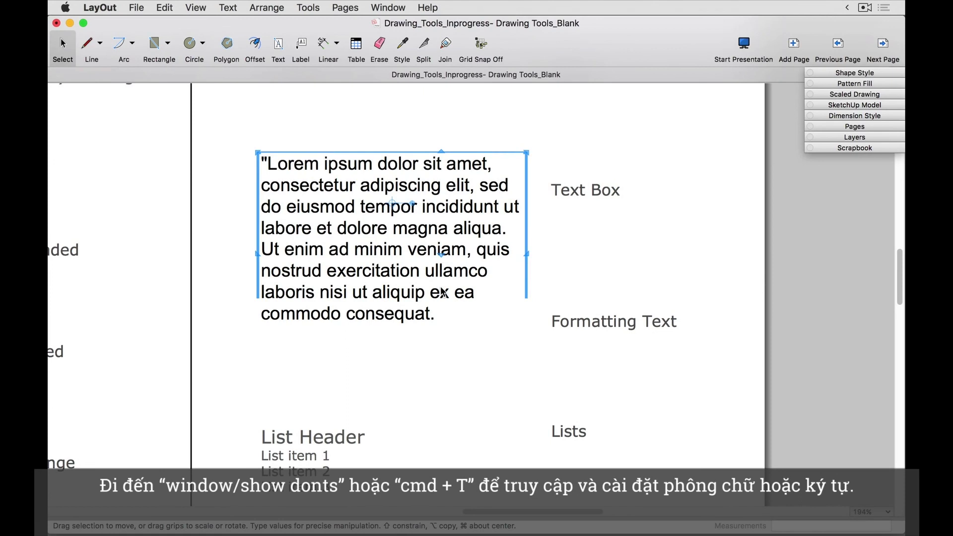
{"action": "key", "text": "super+t"}
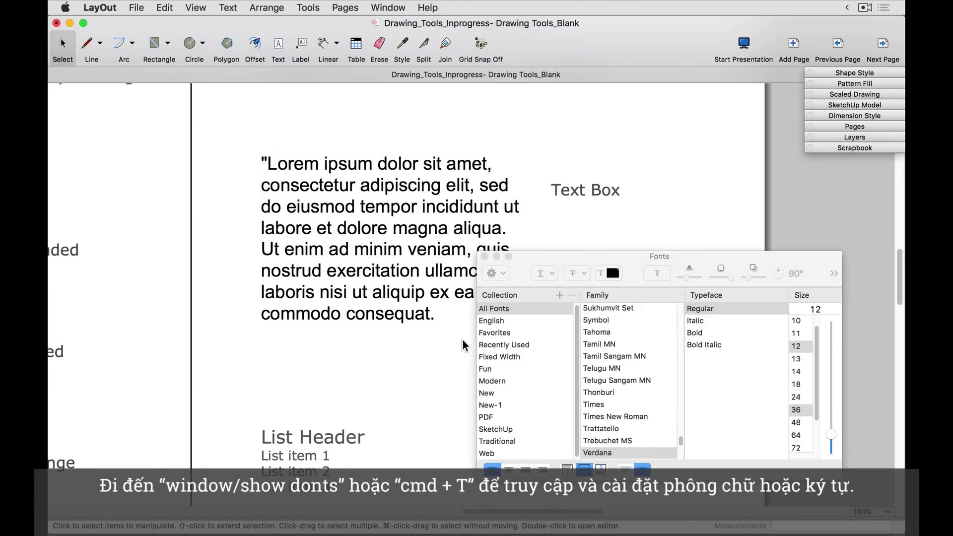
{"action": "left_click", "coordinate": [529, 255]}
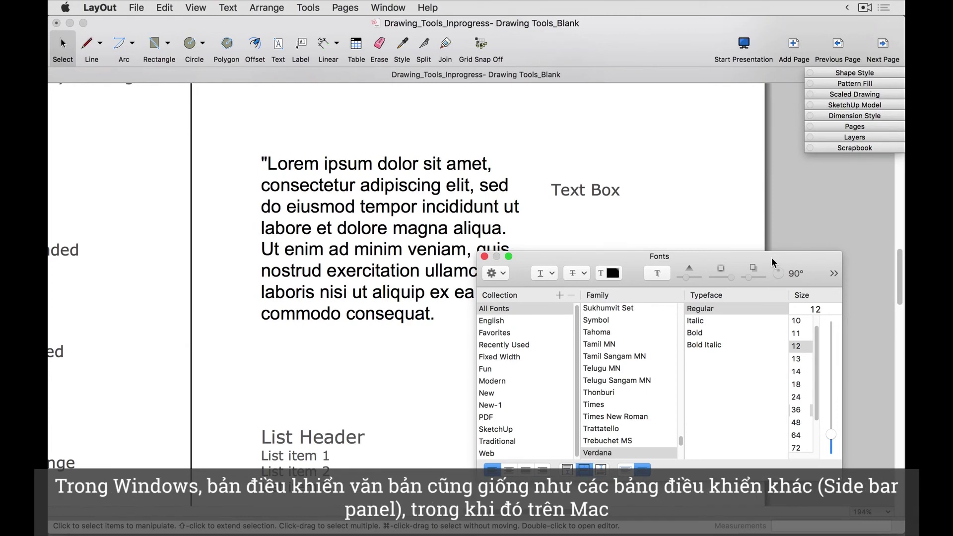
{"action": "left_click_drag", "start_coordinate": [784, 255], "coordinate": [762, 227]}
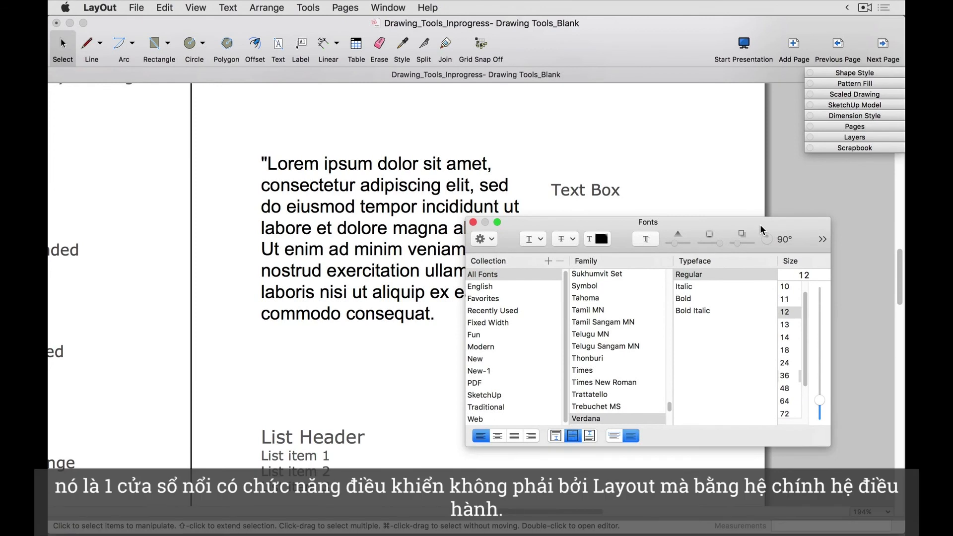
{"action": "left_click_drag", "start_coordinate": [760, 225], "coordinate": [813, 278]}
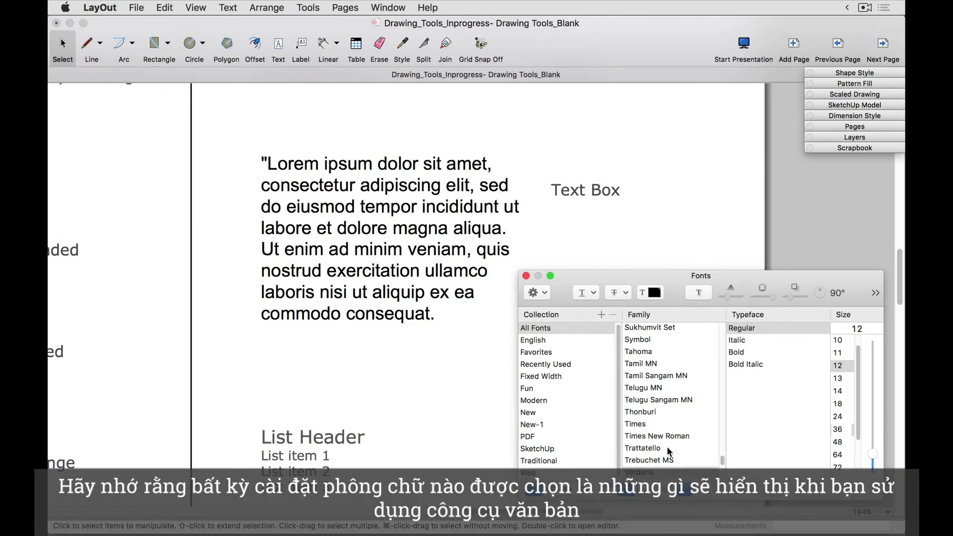
- Choose Verdana Regular in the Fonts panel, then place and delete a trial 'test' text
{"action": "left_click", "coordinate": [635, 471]}
{"action": "left_click", "coordinate": [740, 330]}
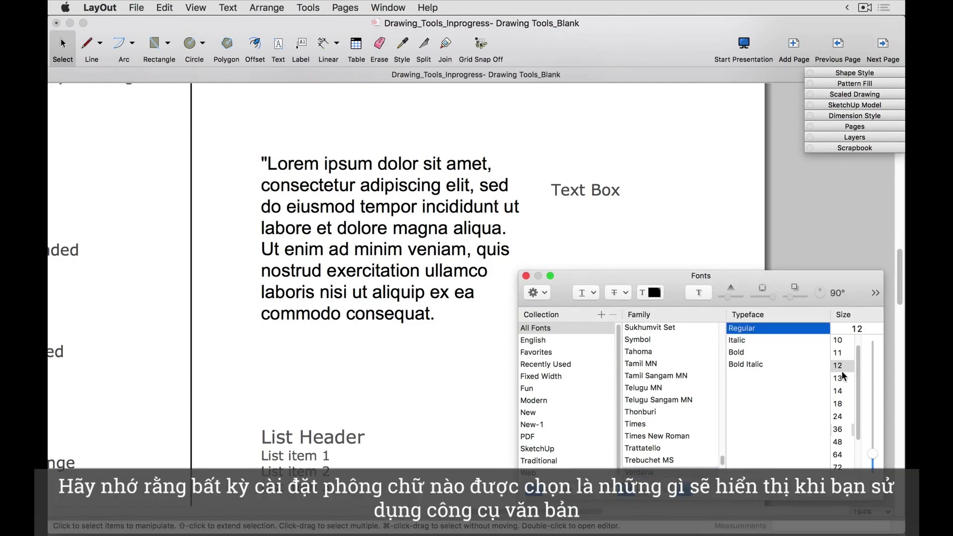
{"action": "left_click", "coordinate": [453, 387]}
{"action": "key", "text": "t"}
{"action": "left_click", "coordinate": [271, 359]}
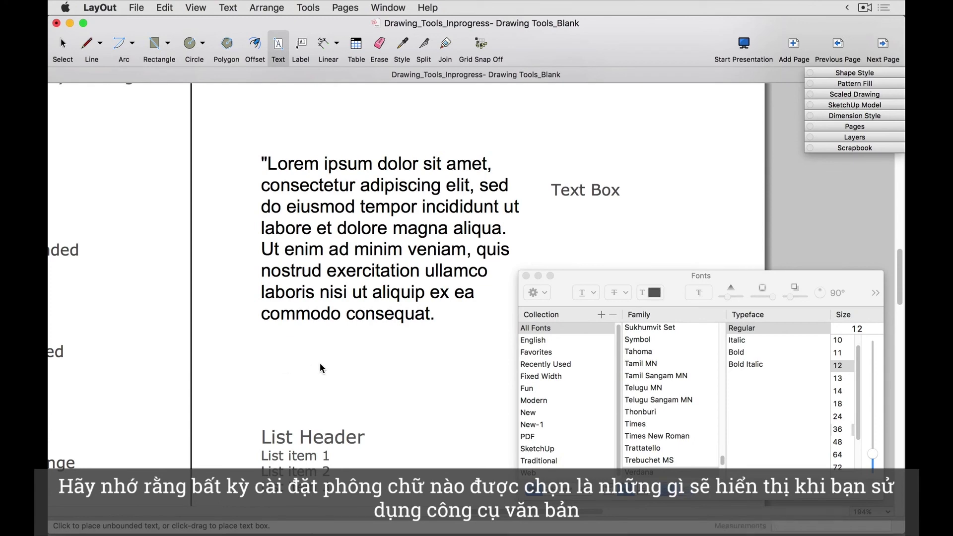
{"action": "type", "text": "test"}
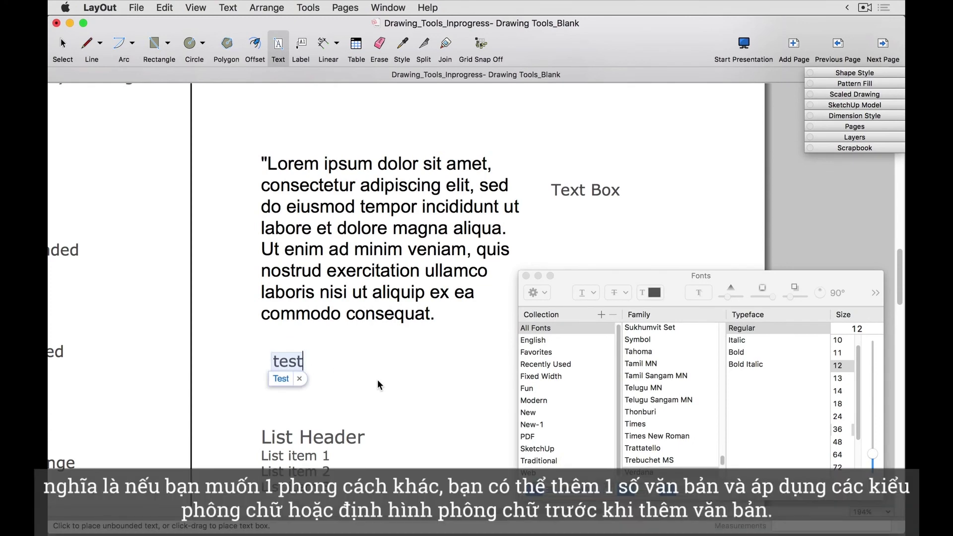
{"action": "left_click", "coordinate": [296, 360]}
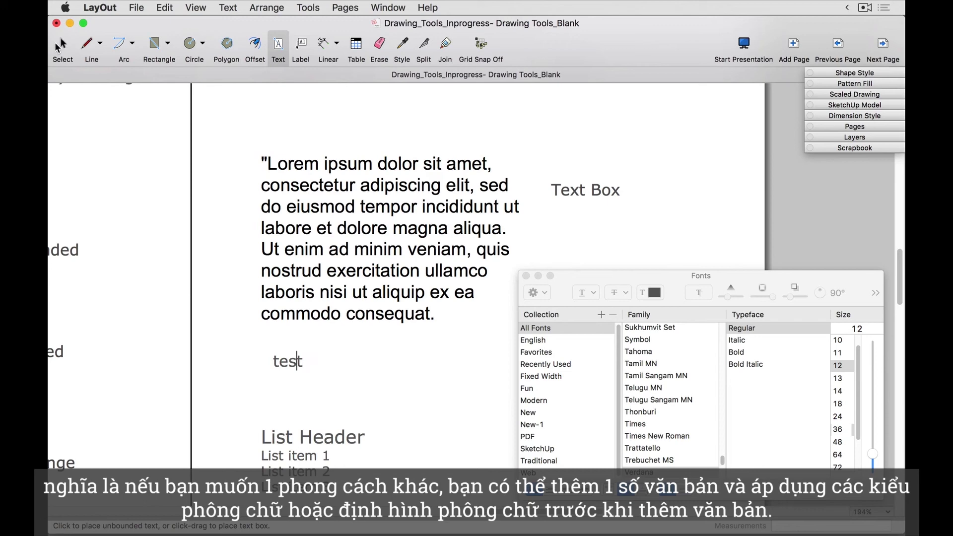
{"action": "left_click", "coordinate": [60, 45]}
{"action": "left_click", "coordinate": [281, 361]}
{"action": "key", "text": "Delete"}
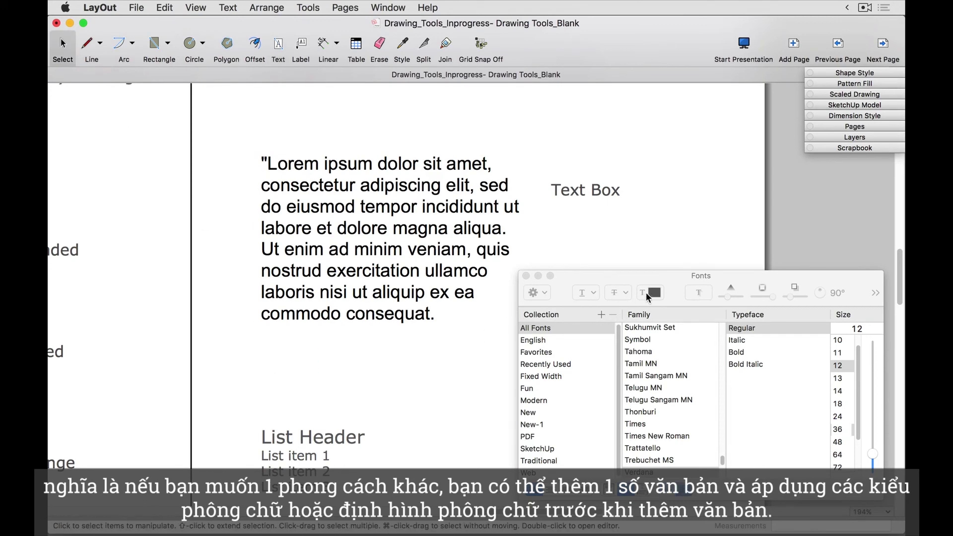
- Set the text colour to Eggplant and type 'Text Purple' below the paragraph
{"action": "left_click", "coordinate": [647, 296]}
{"action": "left_click", "coordinate": [771, 119]}
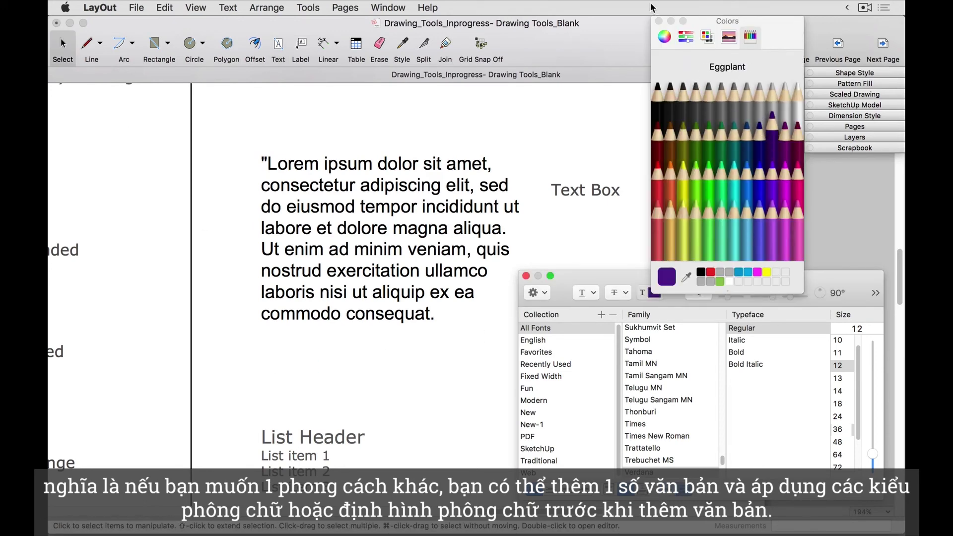
{"action": "left_click", "coordinate": [658, 21]}
{"action": "type", "text": "t"}
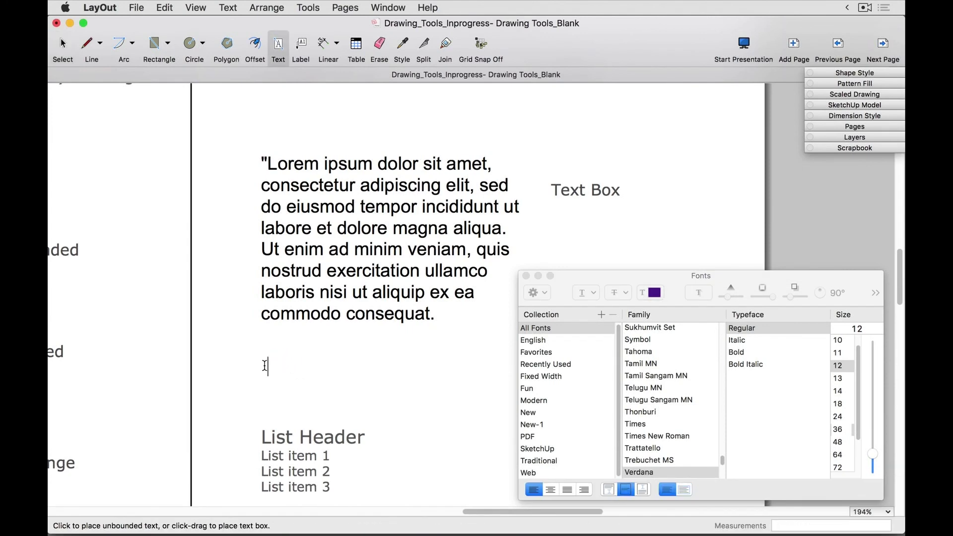
{"action": "type", "text": "Text "}
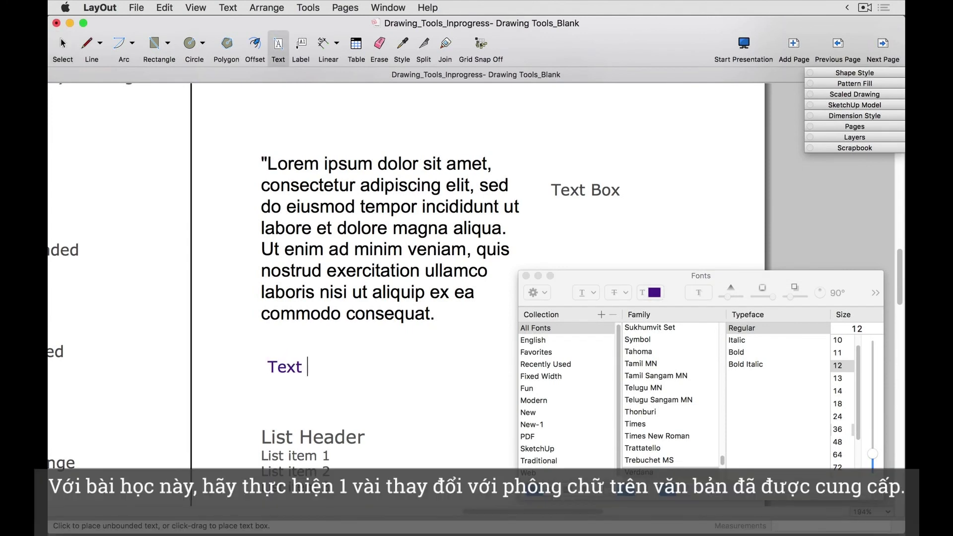
{"action": "type", "text": "Purple"}
- Select all the Lorem ipsum paragraph text and set it in Papyrus at 12 pt
{"action": "left_click", "coordinate": [64, 49]}
{"action": "left_click", "coordinate": [421, 257]}
{"action": "double_click", "coordinate": [420, 257]}
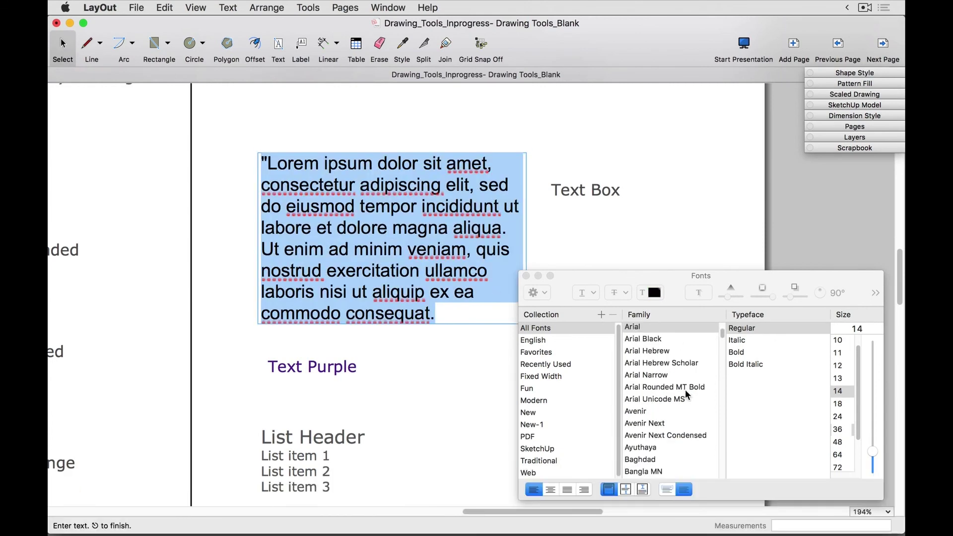
{"action": "scroll", "coordinate": [687, 394], "scroll_direction": "down", "scroll_amount": 15}
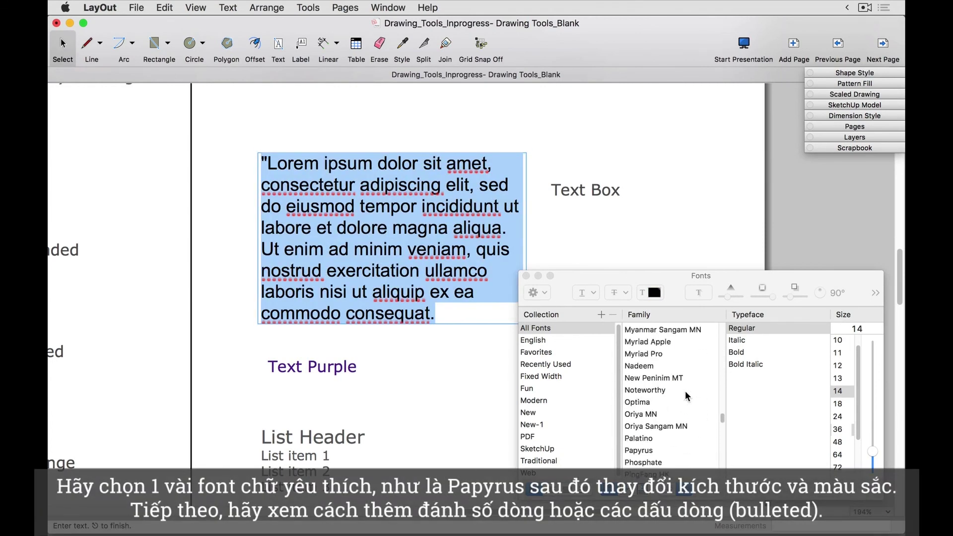
{"action": "scroll", "coordinate": [687, 396], "scroll_direction": "down", "scroll_amount": 4}
{"action": "left_click", "coordinate": [640, 344]}
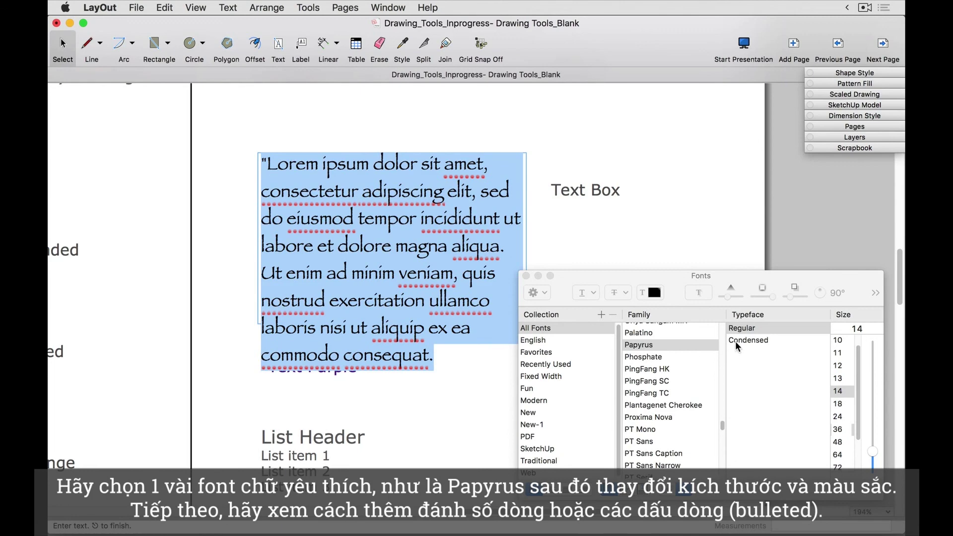
{"action": "left_click", "coordinate": [838, 365]}
- Colour the paragraph Ocean dark blue and close the font and colour panels
{"action": "left_click", "coordinate": [653, 292]}
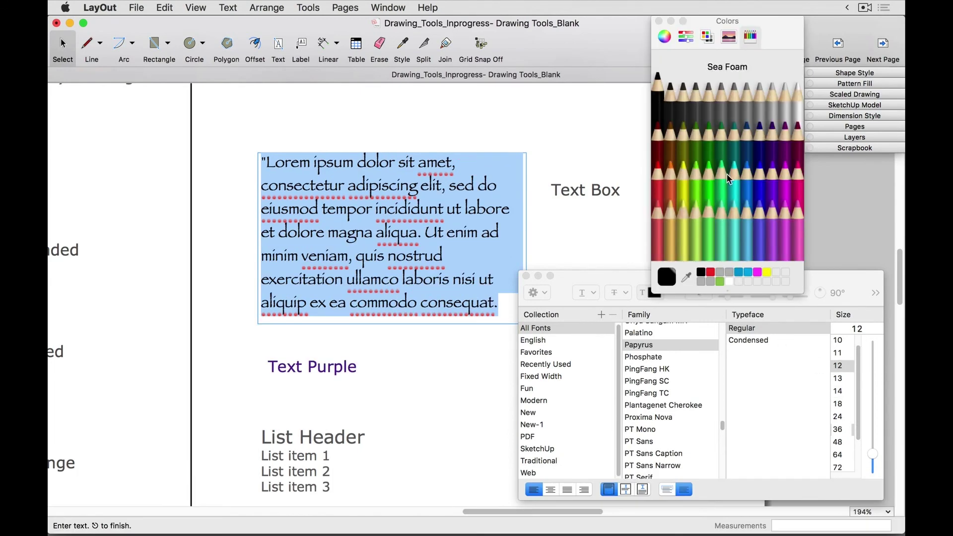
{"action": "left_click", "coordinate": [746, 132]}
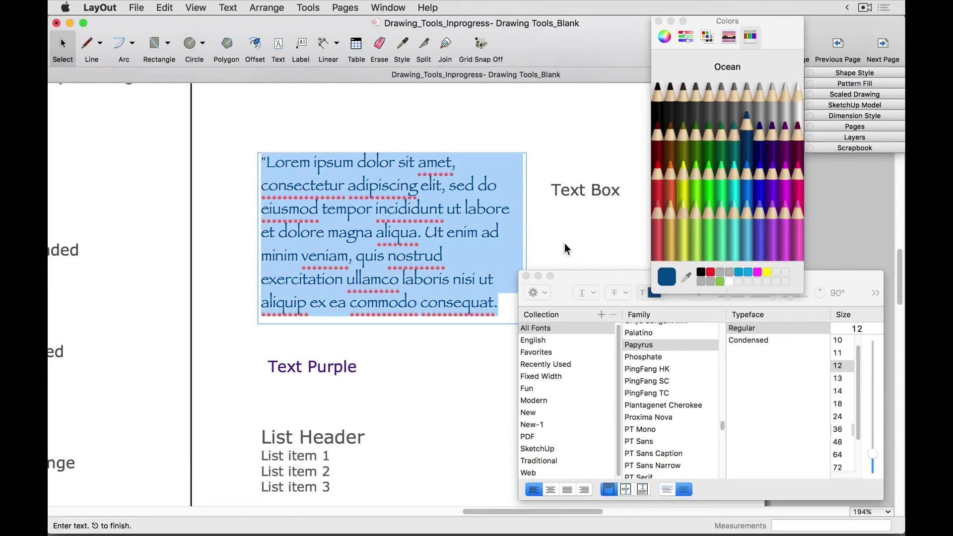
{"action": "left_click", "coordinate": [565, 243]}
{"action": "left_click", "coordinate": [525, 276]}
{"action": "left_click", "coordinate": [659, 21]}
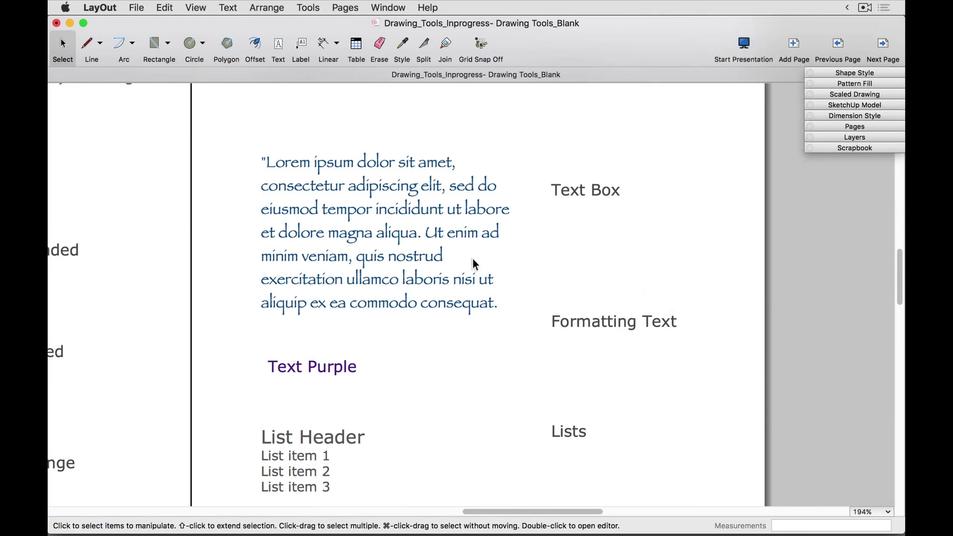
{"action": "middle_click_drag", "start_coordinate": [456, 361], "coordinate": [478, 254]}
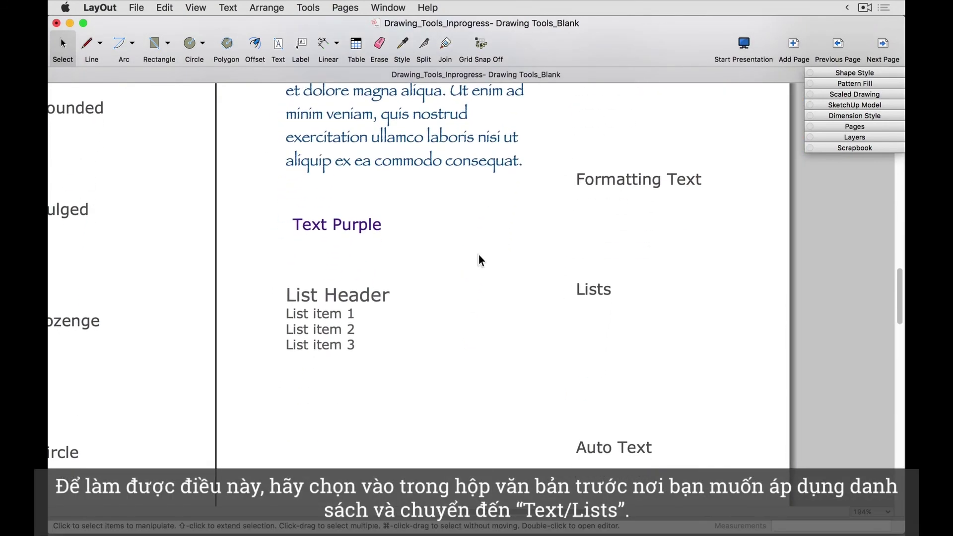
- Select List item 1 through List item 3 and apply hollow-circle (◦) bullets via Text > List
{"action": "scroll", "coordinate": [432, 279], "scroll_direction": "down", "scroll_amount": 1}
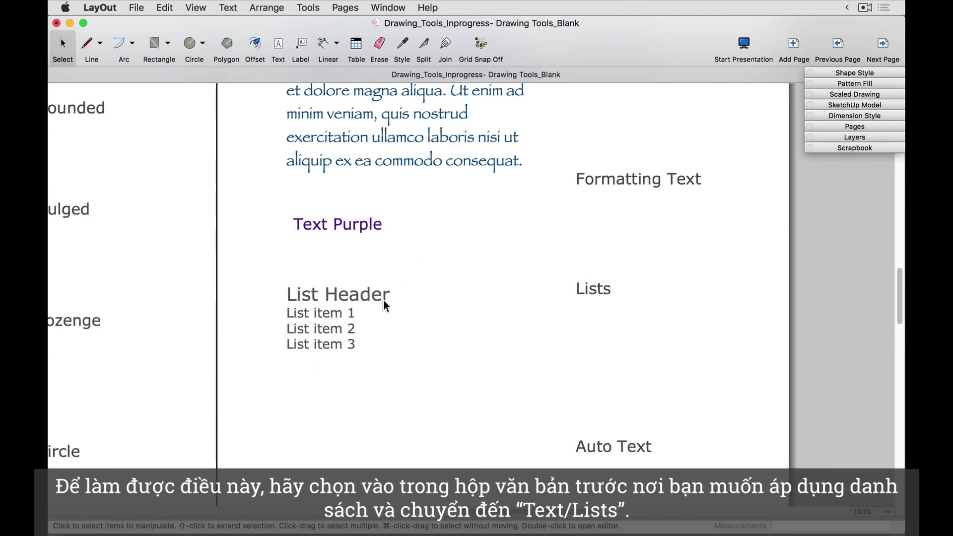
{"action": "double_click", "coordinate": [337, 344]}
{"action": "key", "text": "Escape"}
{"action": "double_click", "coordinate": [316, 328]}
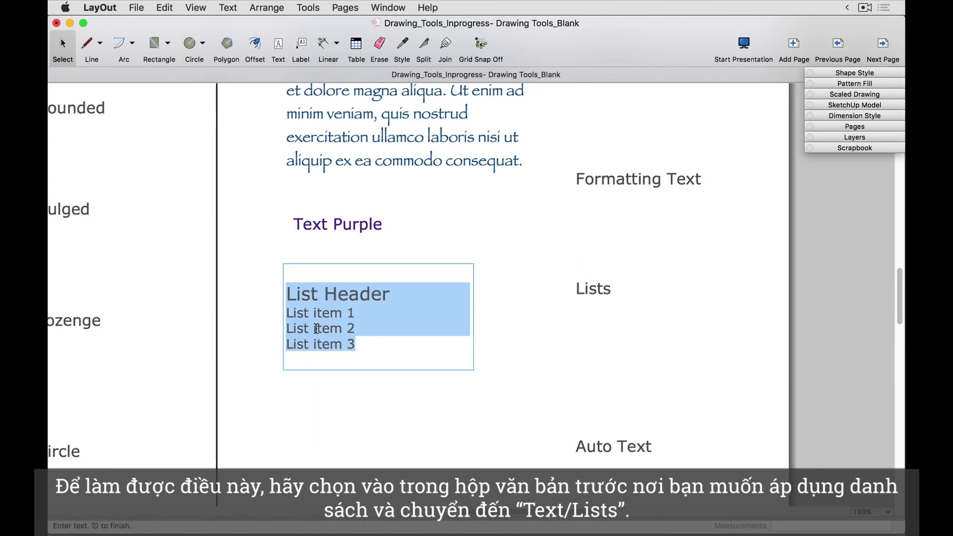
{"action": "left_click", "coordinate": [355, 346]}
{"action": "left_click_drag", "start_coordinate": [368, 347], "coordinate": [287, 313]}
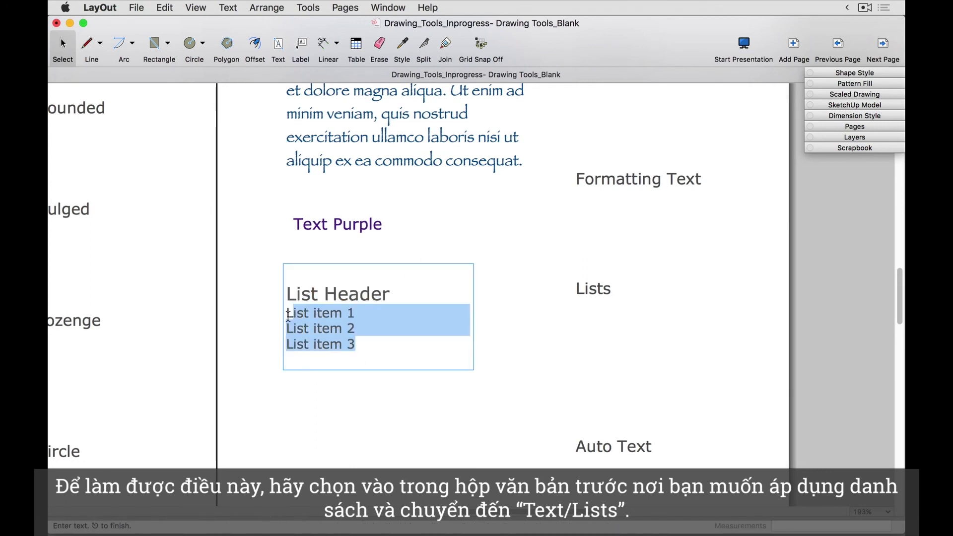
{"action": "left_click", "coordinate": [229, 7]}
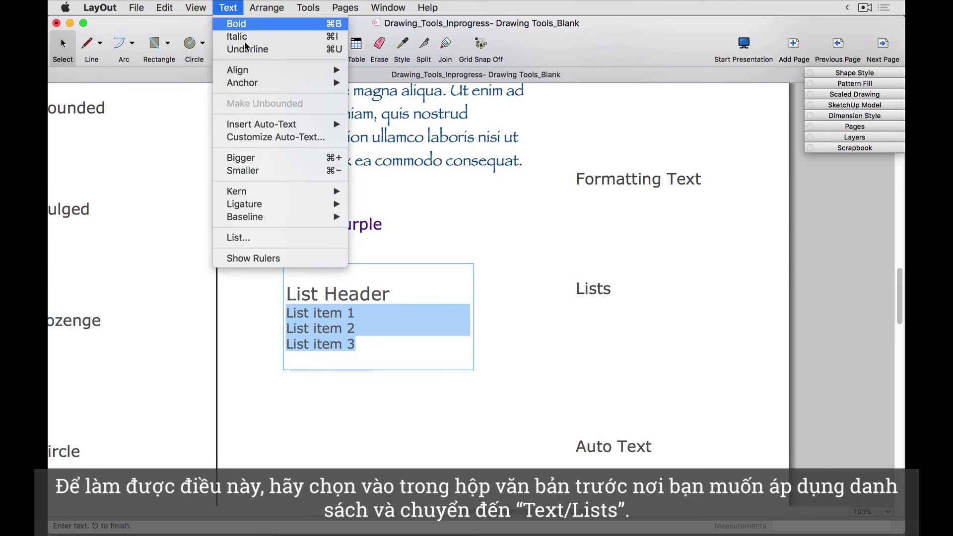
{"action": "left_click", "coordinate": [261, 237]}
{"action": "left_click", "coordinate": [467, 111]}
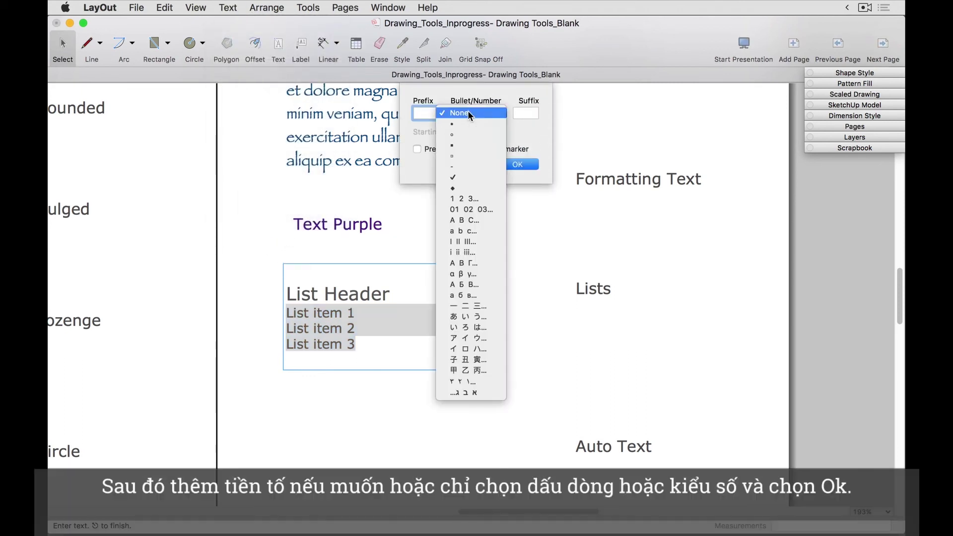
{"action": "left_click", "coordinate": [468, 135]}
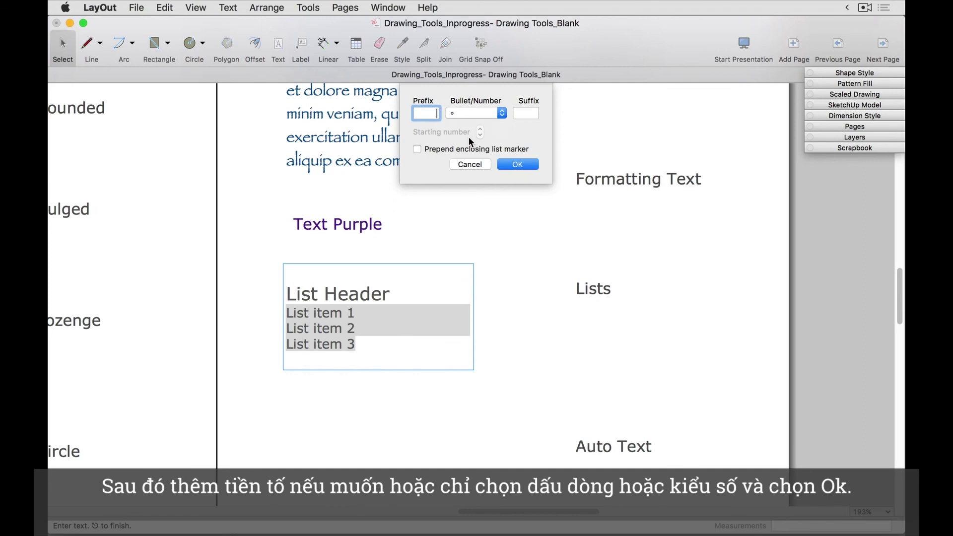
{"action": "left_click", "coordinate": [521, 162]}
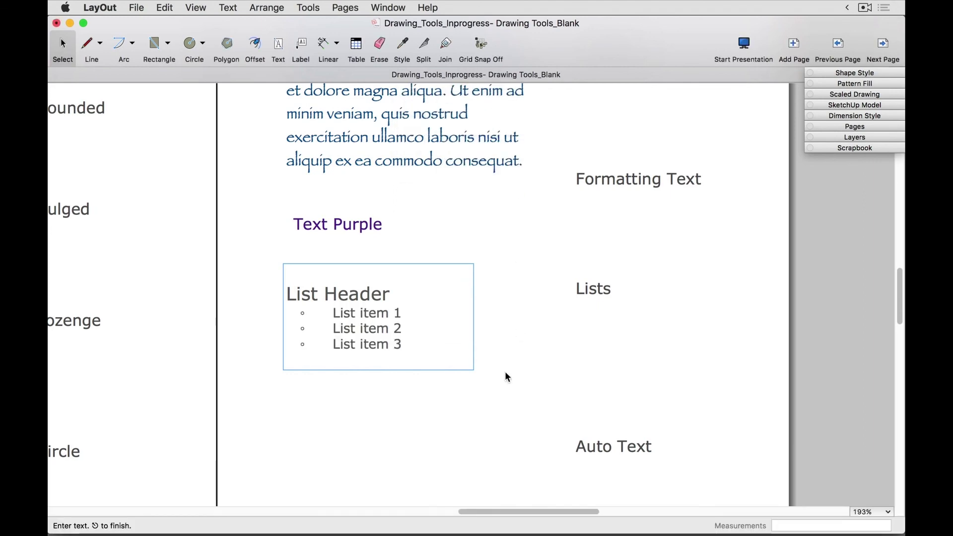
{"action": "left_click", "coordinate": [505, 373]}
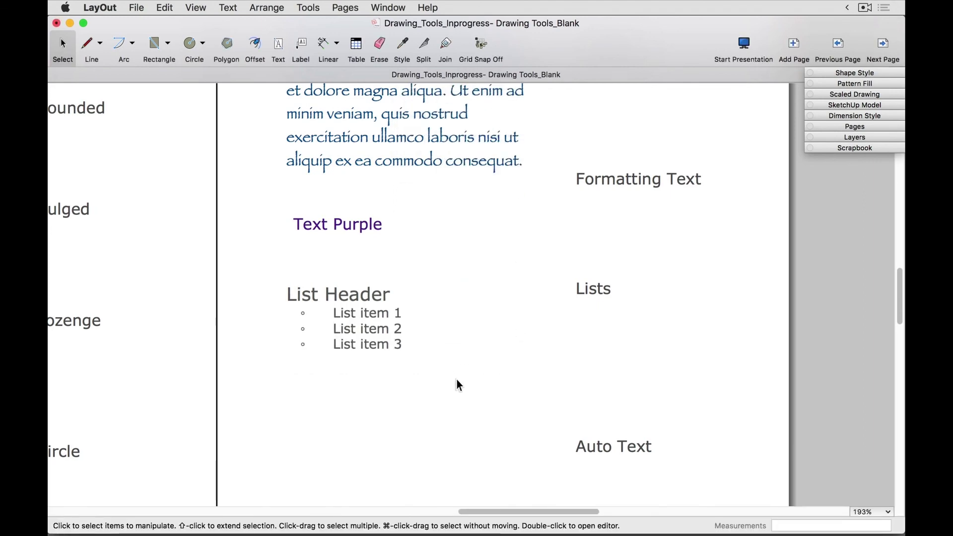
- Pan the page up until the Auto Text heading area shows below the bulleted list
{"action": "middle_click_drag", "start_coordinate": [457, 379], "coordinate": [499, 215]}
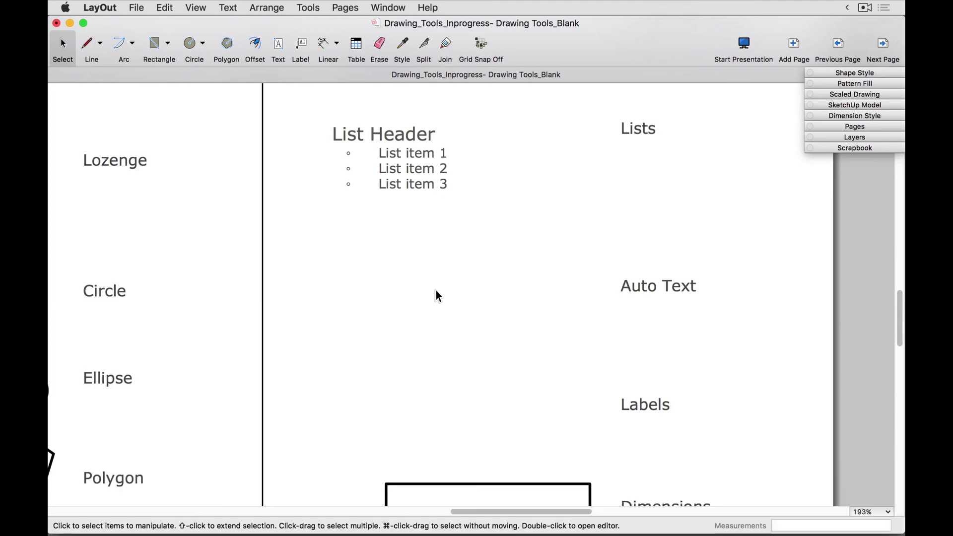
- Type the <Author> tag beside the Auto Text heading so it displays Author Name
{"action": "left_click", "coordinate": [278, 44]}
{"action": "left_click", "coordinate": [352, 285]}
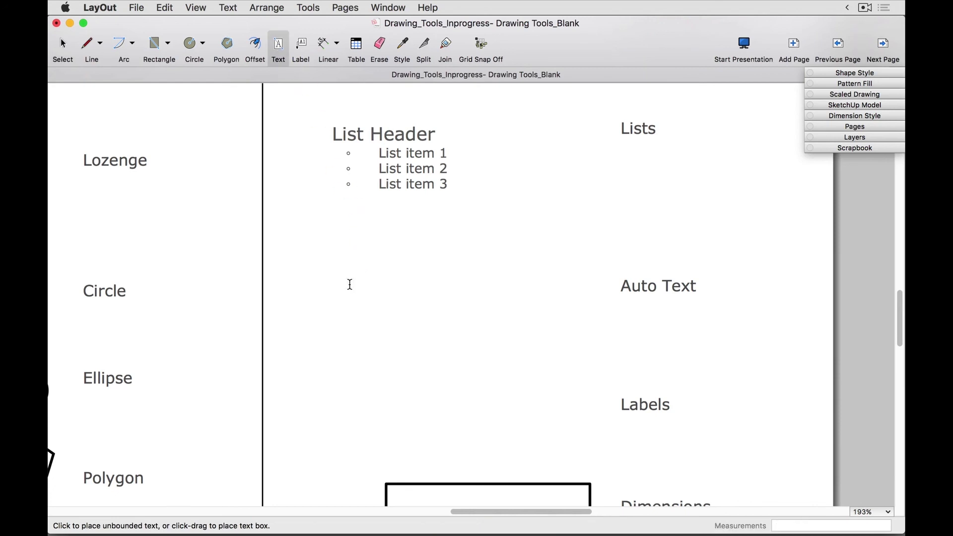
{"action": "type", "text": "<Author>"}
{"action": "left_click", "coordinate": [63, 47]}
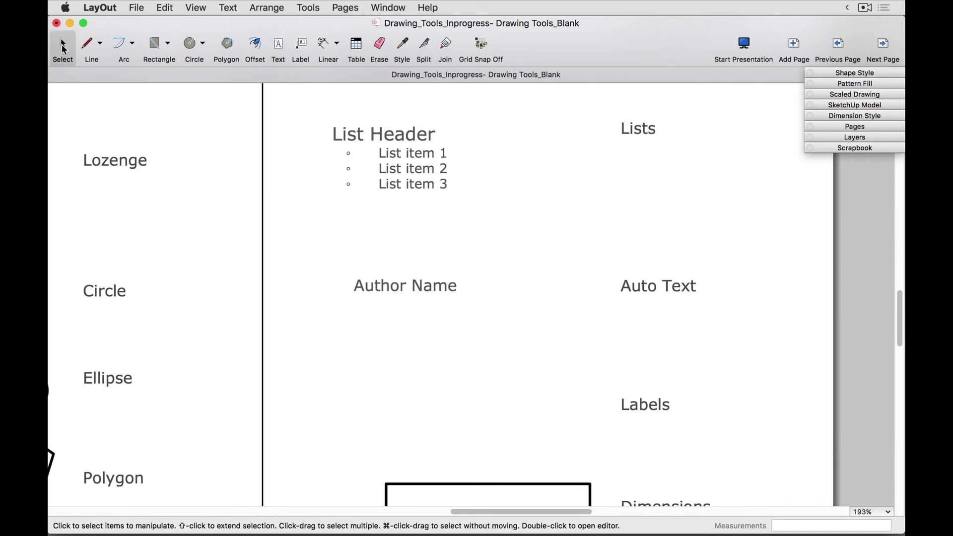
{"action": "left_click", "coordinate": [436, 293]}
{"action": "left_click", "coordinate": [437, 322]}
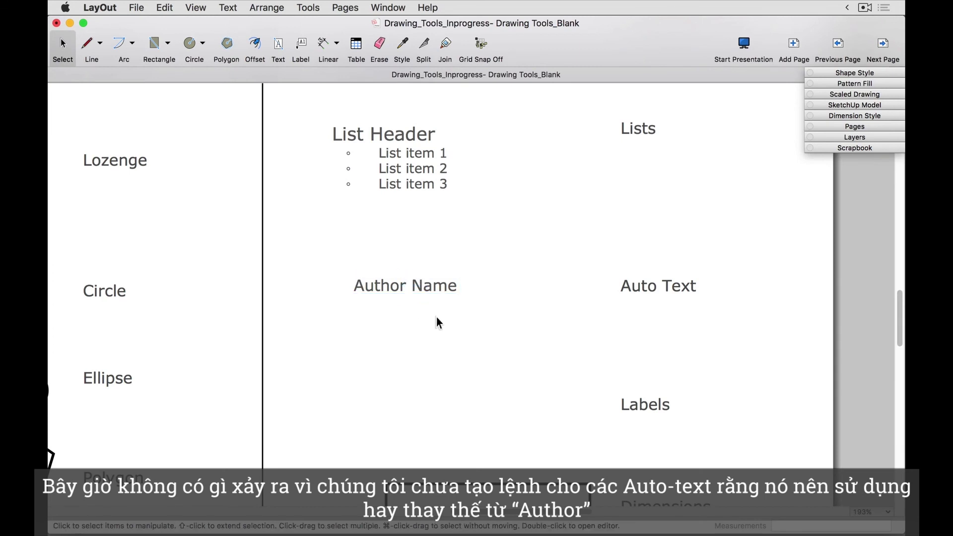
- In Document Setup's Auto-Text, change the <Author> value from Author Name to SketchUp
{"action": "left_click", "coordinate": [136, 8]}
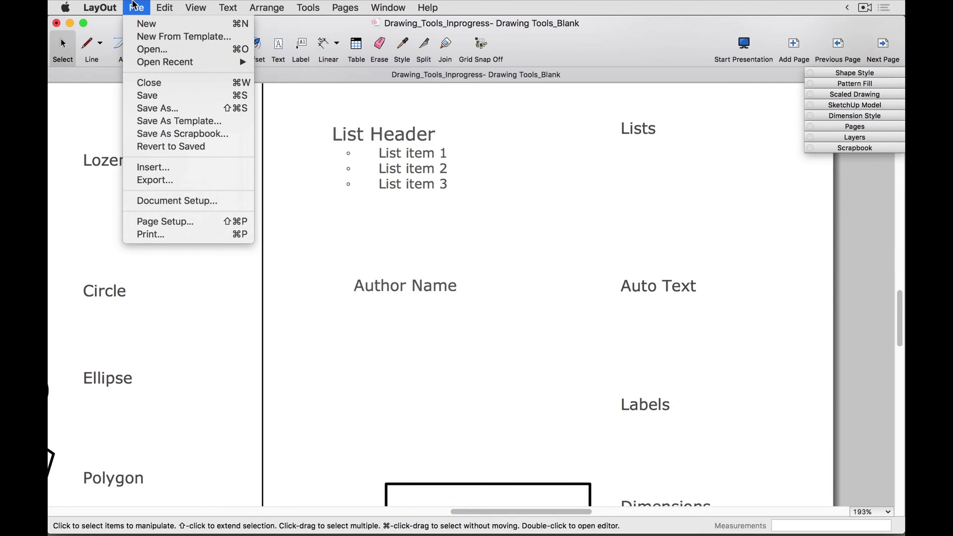
{"action": "left_click", "coordinate": [190, 199]}
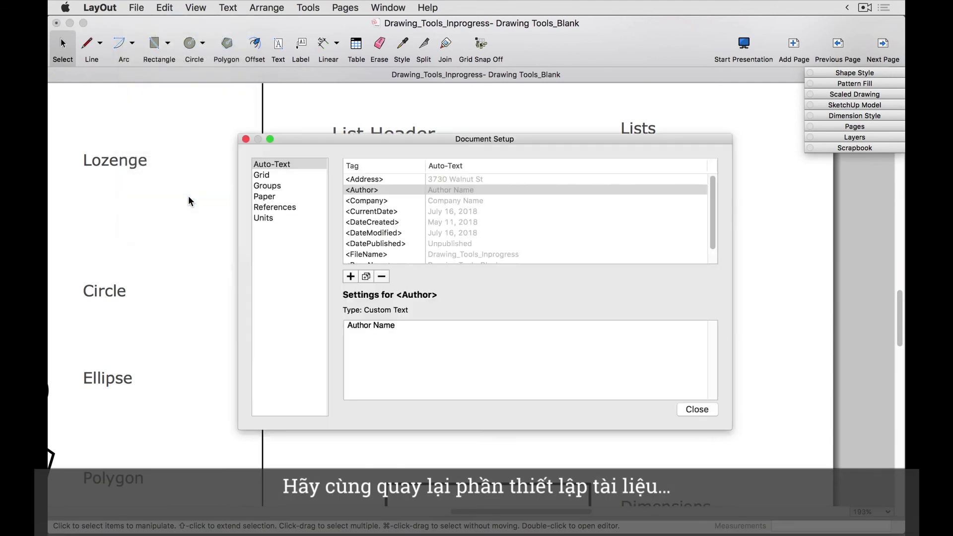
{"action": "left_click", "coordinate": [265, 175]}
{"action": "left_click", "coordinate": [266, 163]}
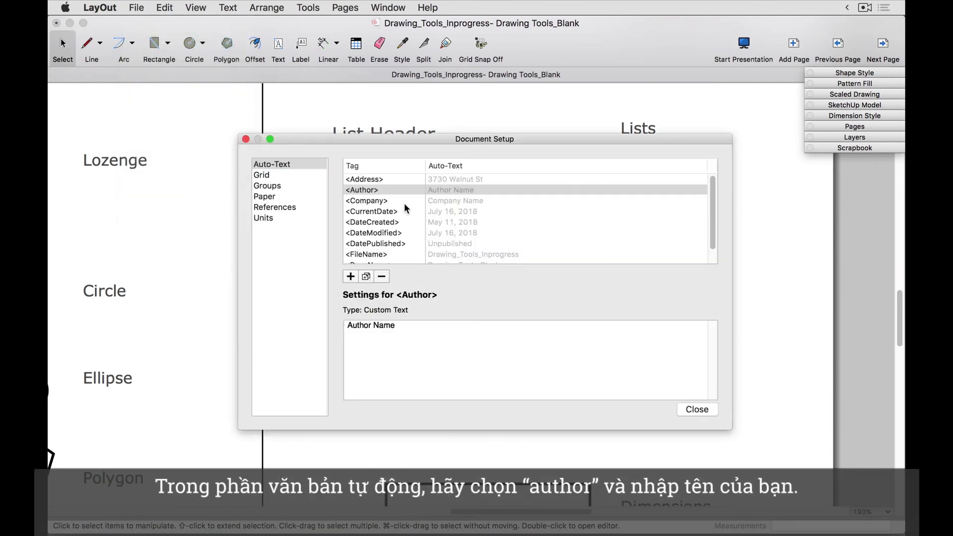
{"action": "left_click", "coordinate": [380, 190]}
{"action": "left_click_drag", "start_coordinate": [401, 327], "coordinate": [330, 318]}
{"action": "type", "text": "Sket"}
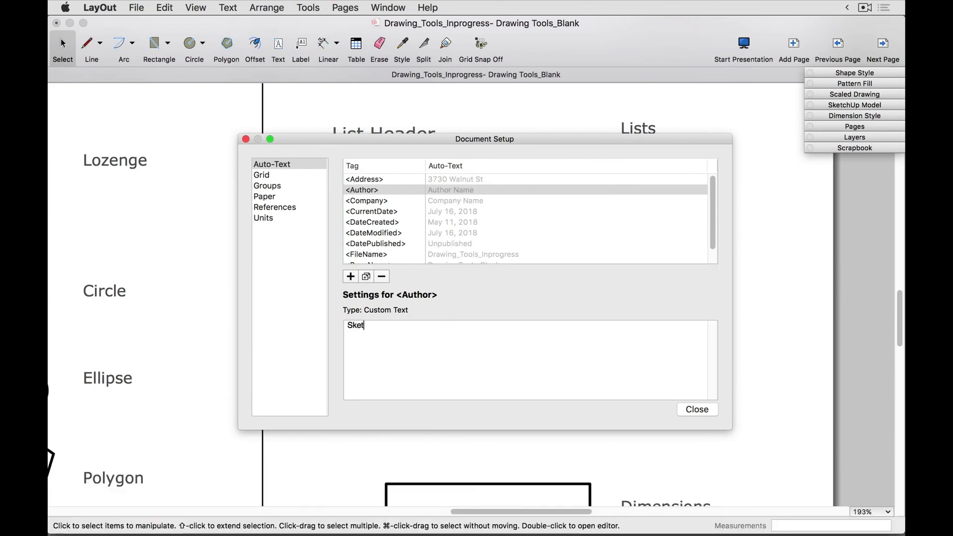
{"action": "type", "text": "chUp"}
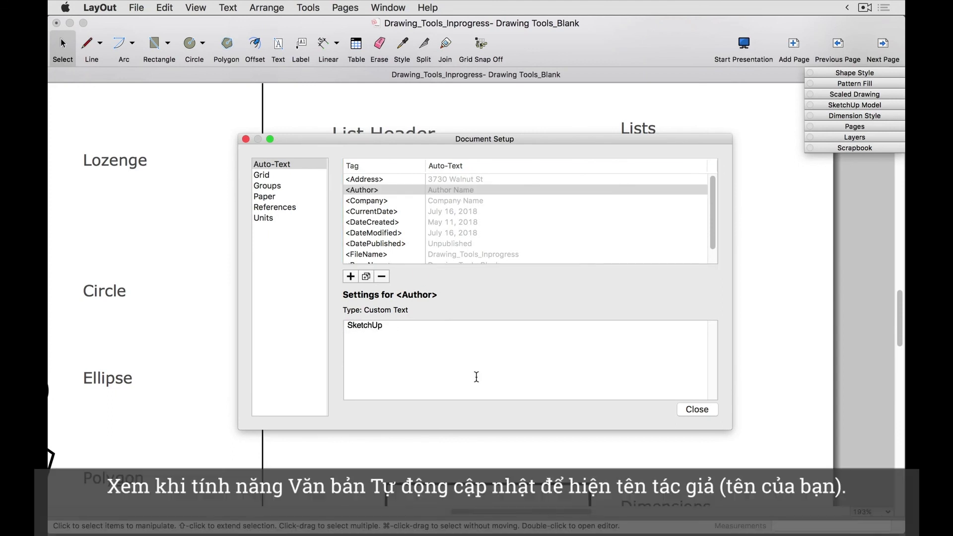
{"action": "left_click", "coordinate": [697, 408]}
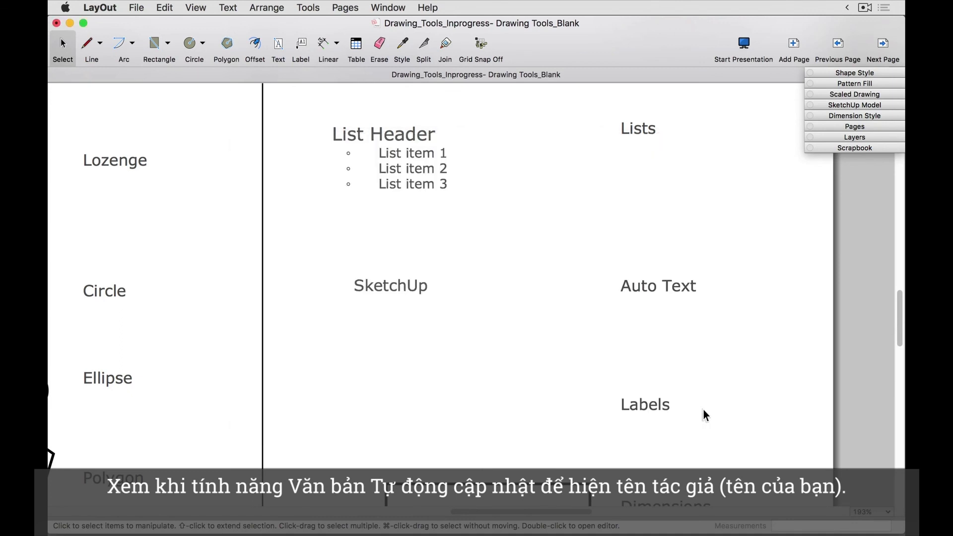
{"action": "left_click", "coordinate": [384, 287]}
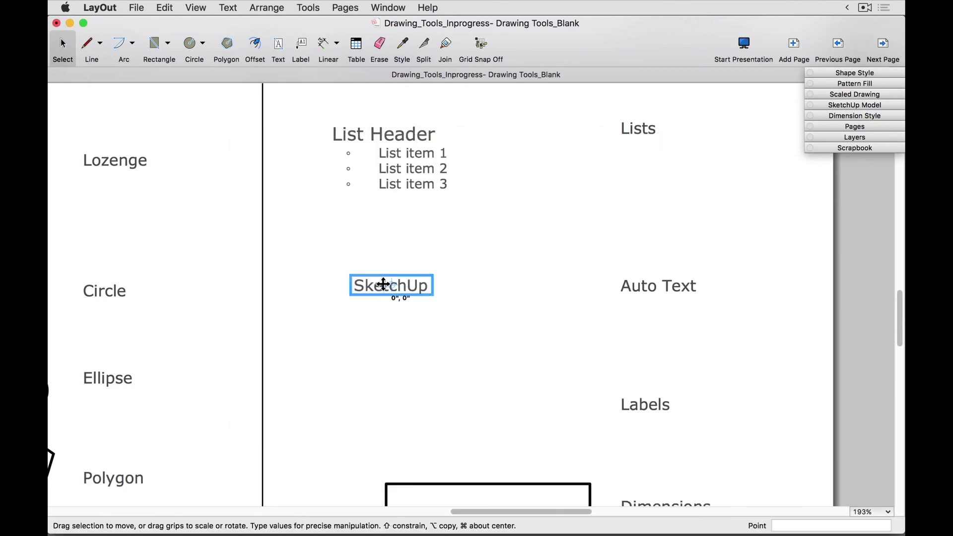
{"action": "left_click", "coordinate": [399, 323]}
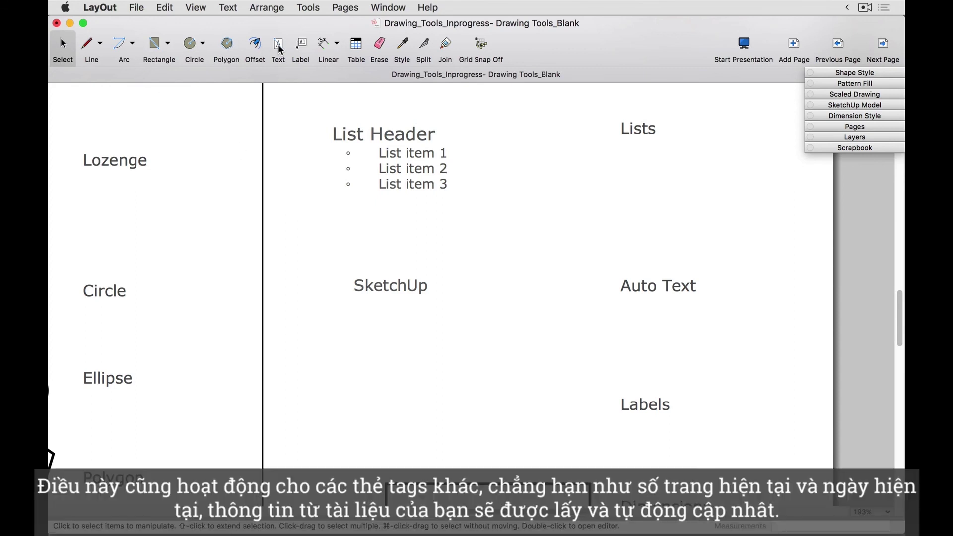
- Add a new text entry below the SketchUp tag and type the <PageNumber> auto-text tag
{"action": "left_click", "coordinate": [278, 44]}
{"action": "left_click", "coordinate": [357, 334]}
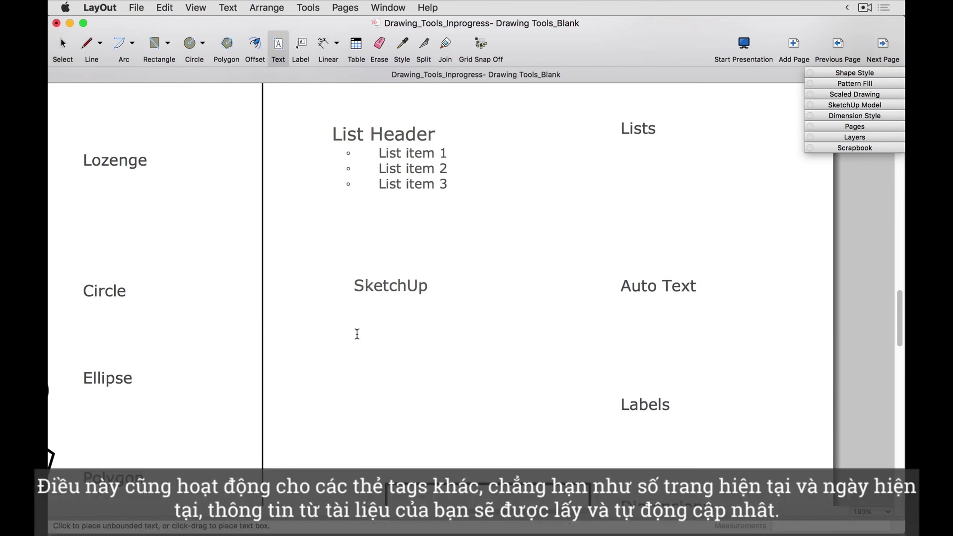
{"action": "type", "text": "<PageNumber>"}
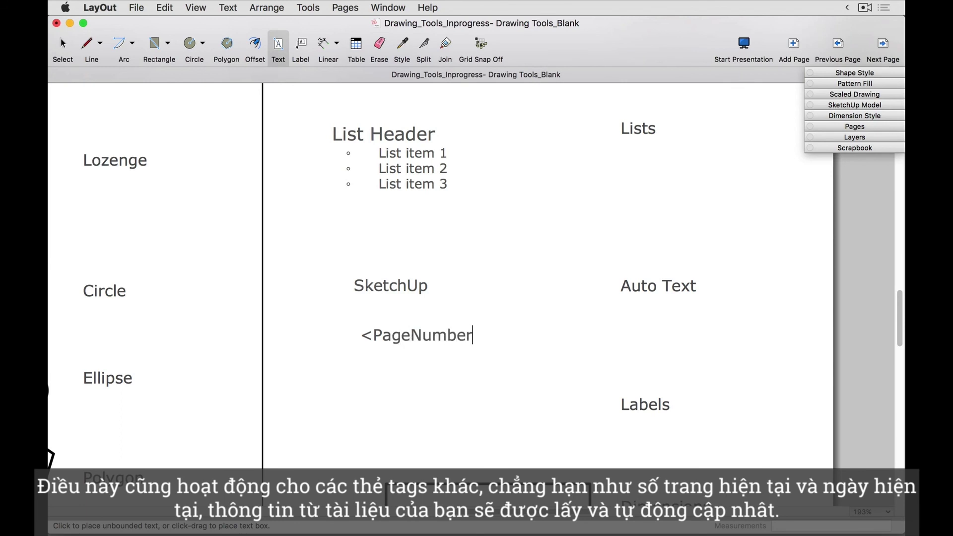